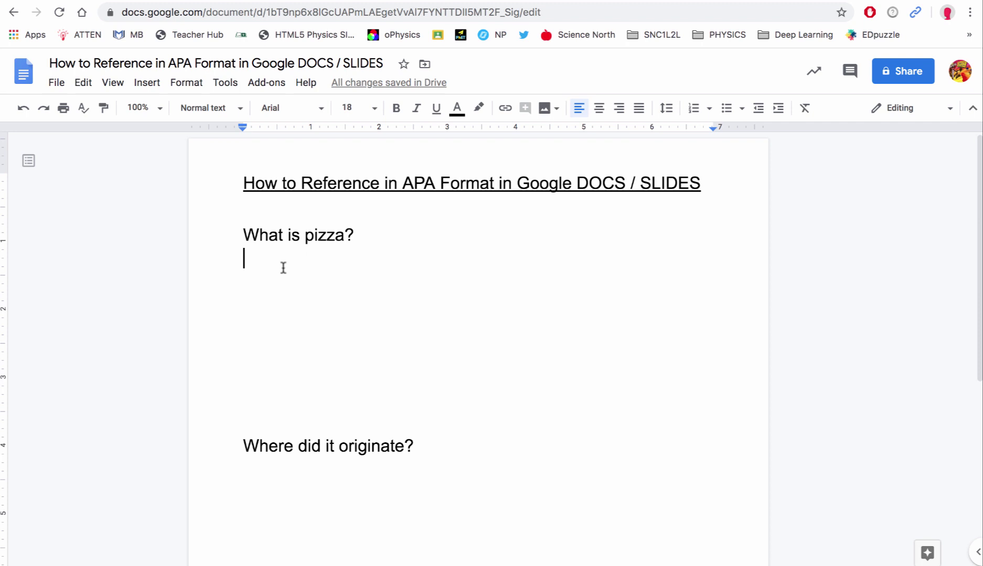
- Open the Explore panel and search the web for 'what is pizza'
scroll(284, 268, down, 2)
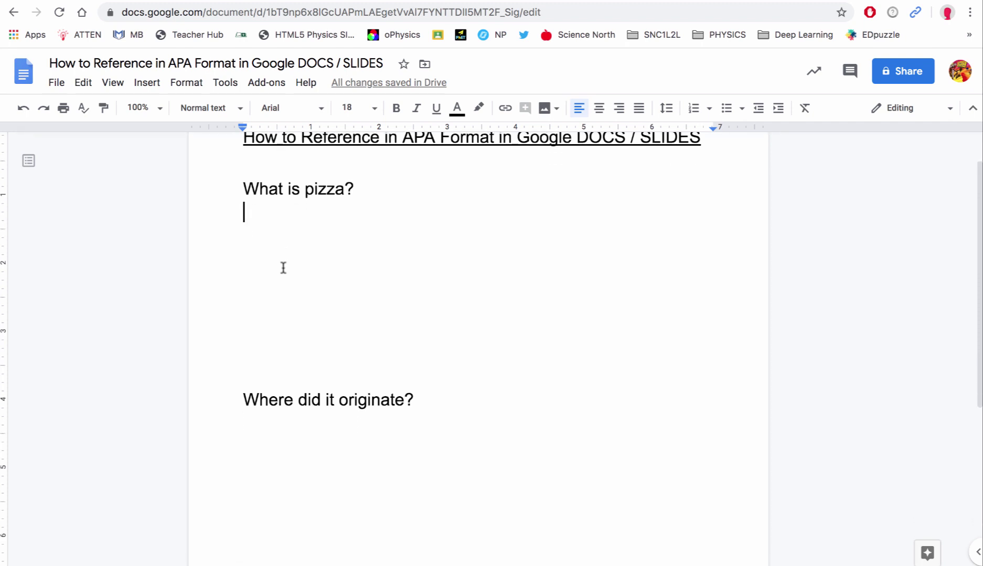
scroll(283, 268, down, 8)
scroll(283, 268, up, 10)
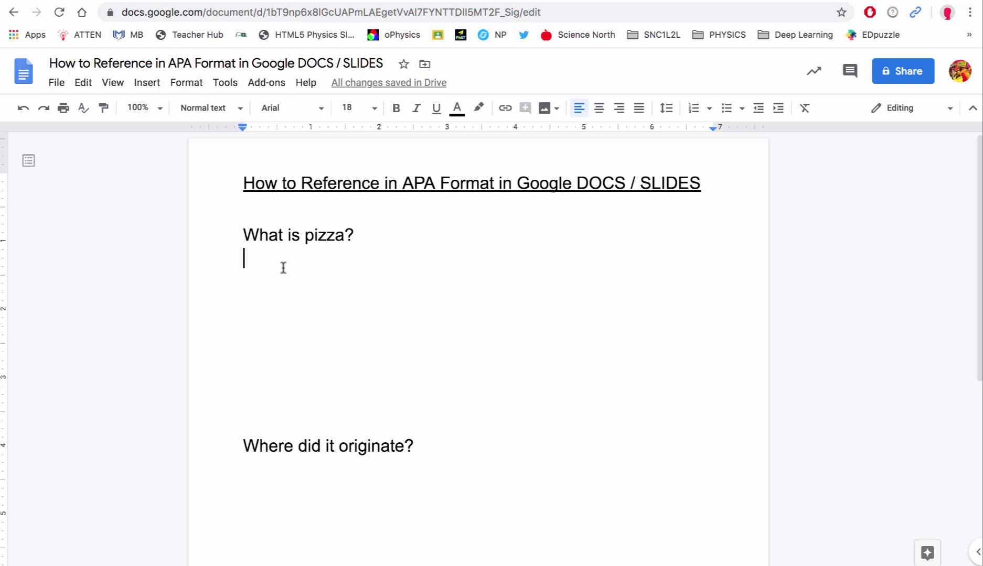
click(228, 85)
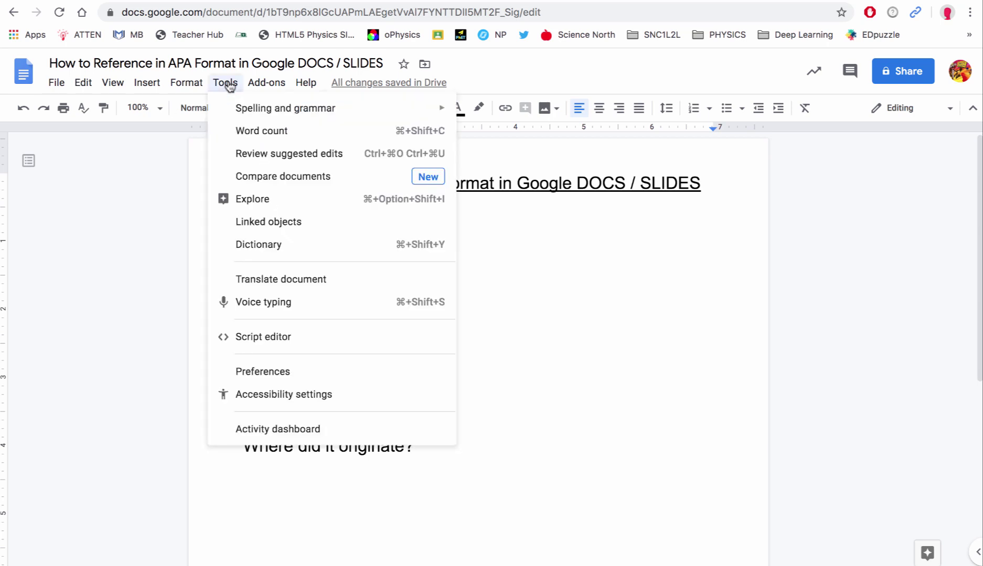
click(241, 196)
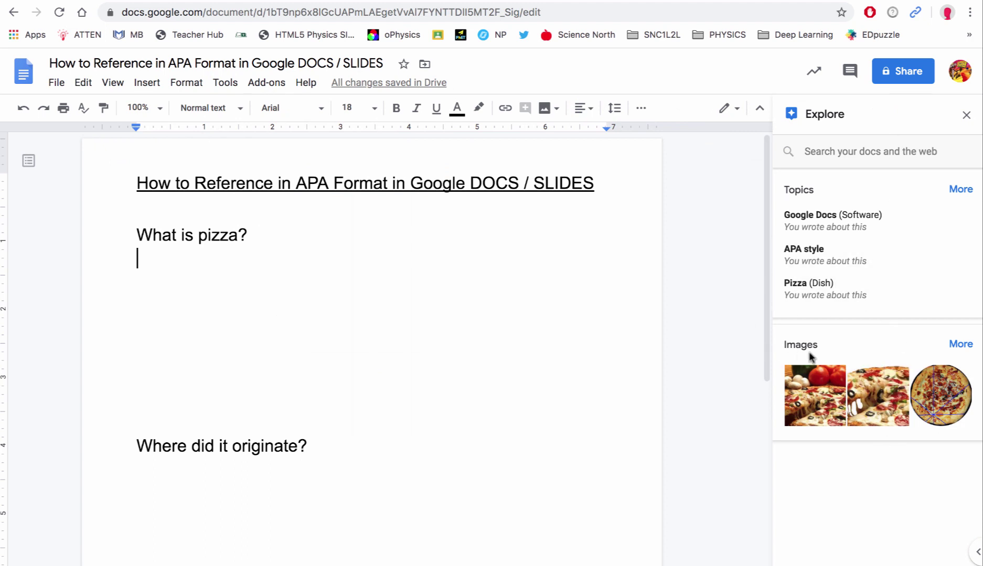
click(819, 156)
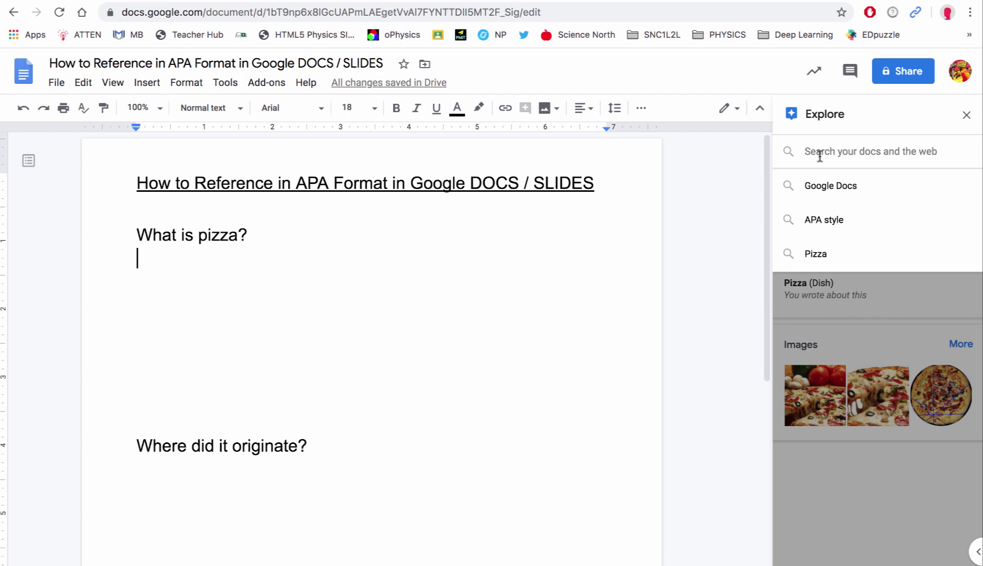
text(what is pizza)
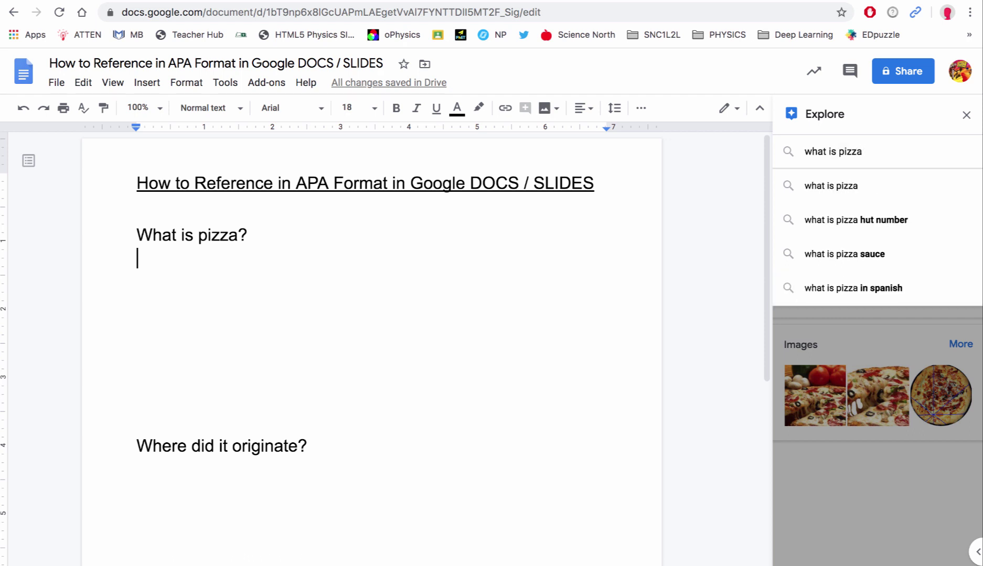
key(Return)
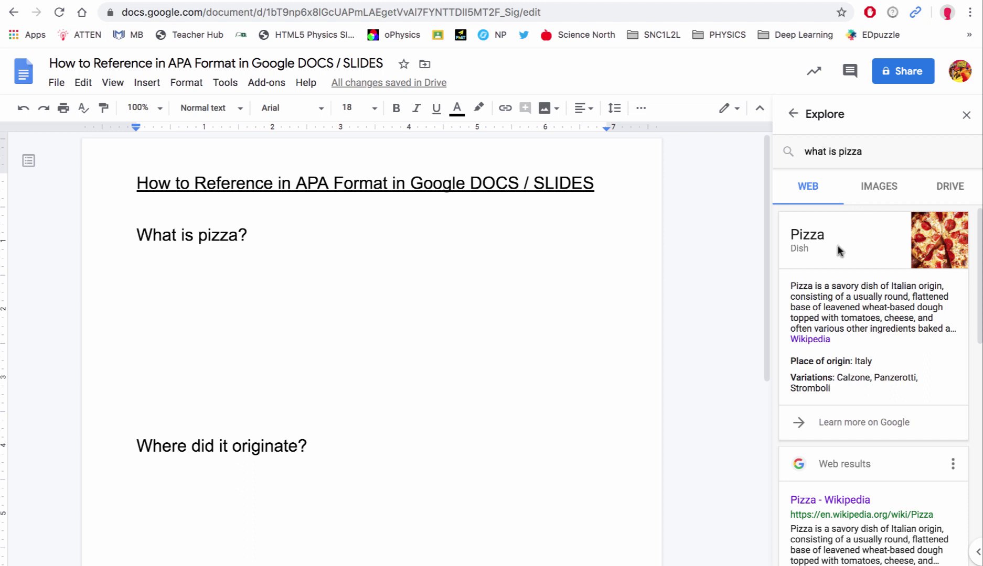
- Look through the 'what is pizza' web results and set Explore's citation format to APA
scroll(820, 228, down, 5)
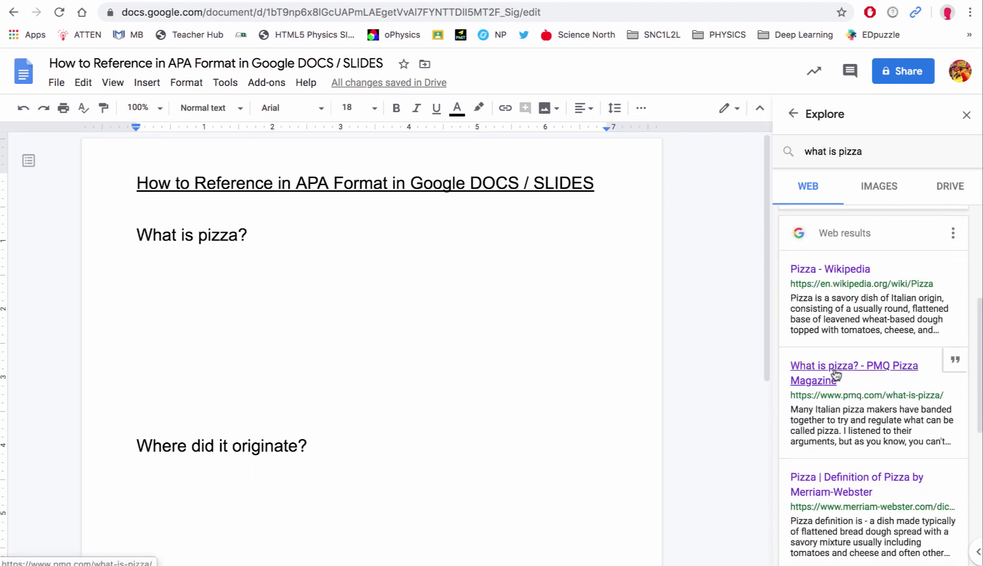
scroll(839, 380, up, 1)
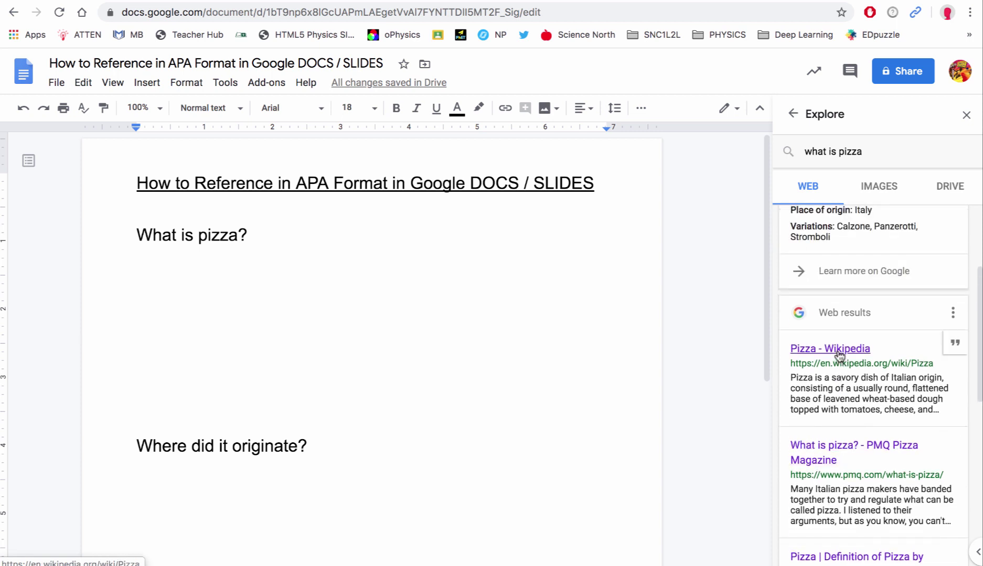
scroll(844, 388, down, 1)
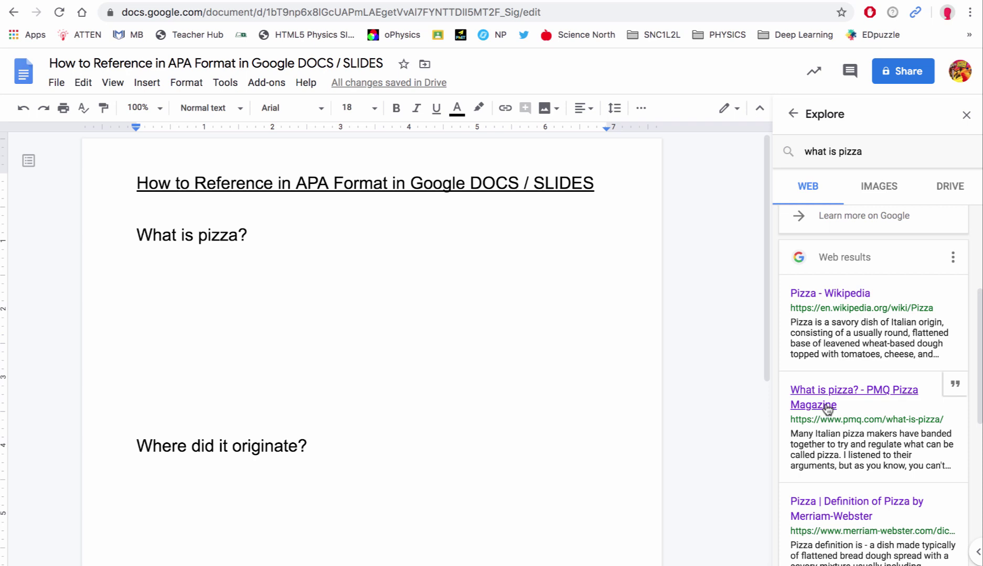
scroll(827, 409, up, 2)
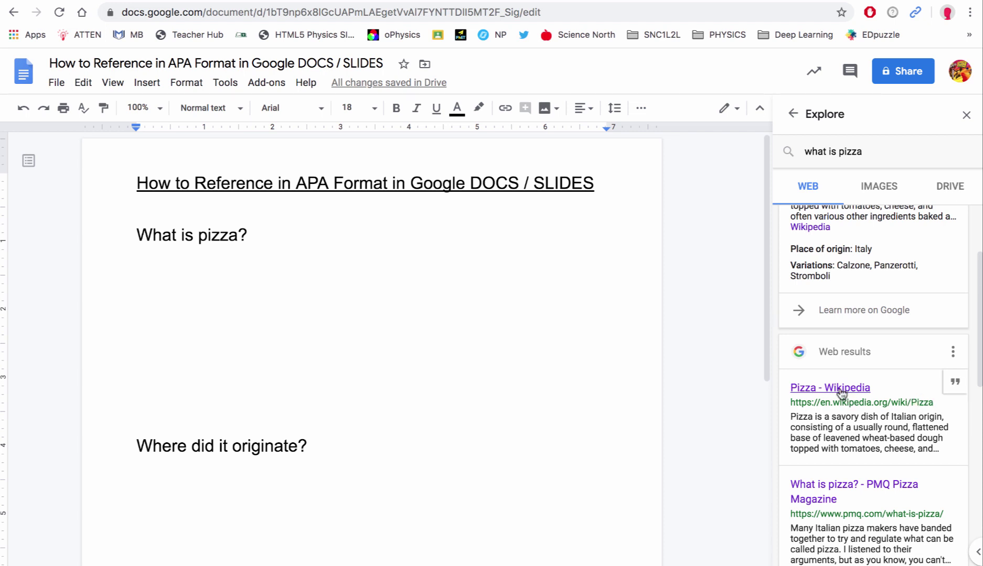
scroll(842, 395, down, 2)
scroll(842, 394, down, 2)
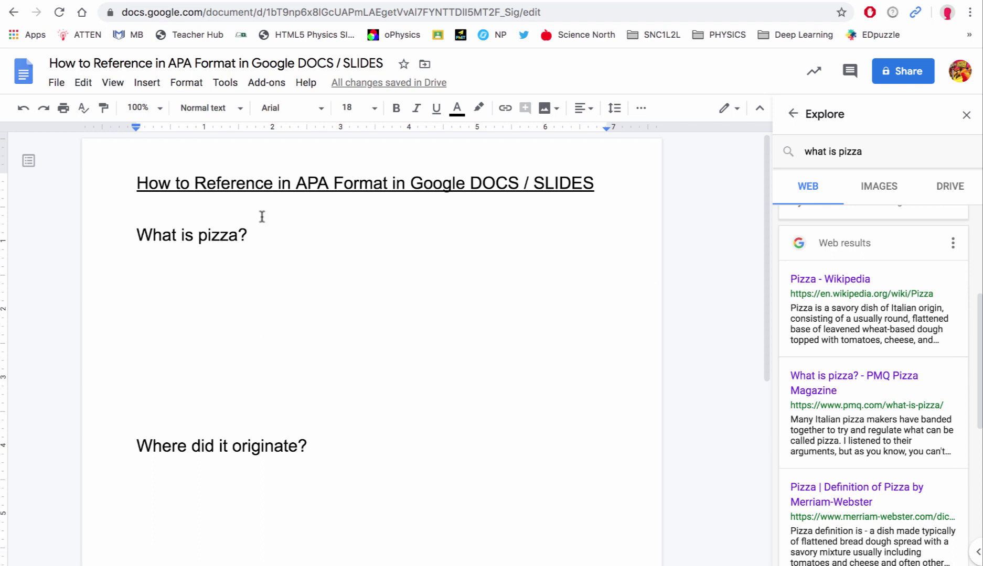
scroll(927, 369, up, 5)
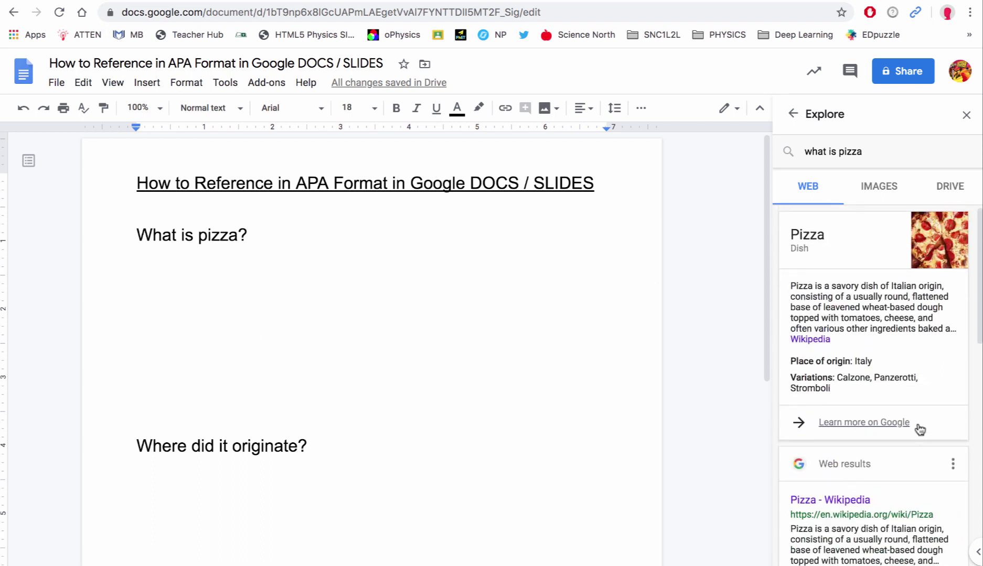
scroll(931, 335, down, 1)
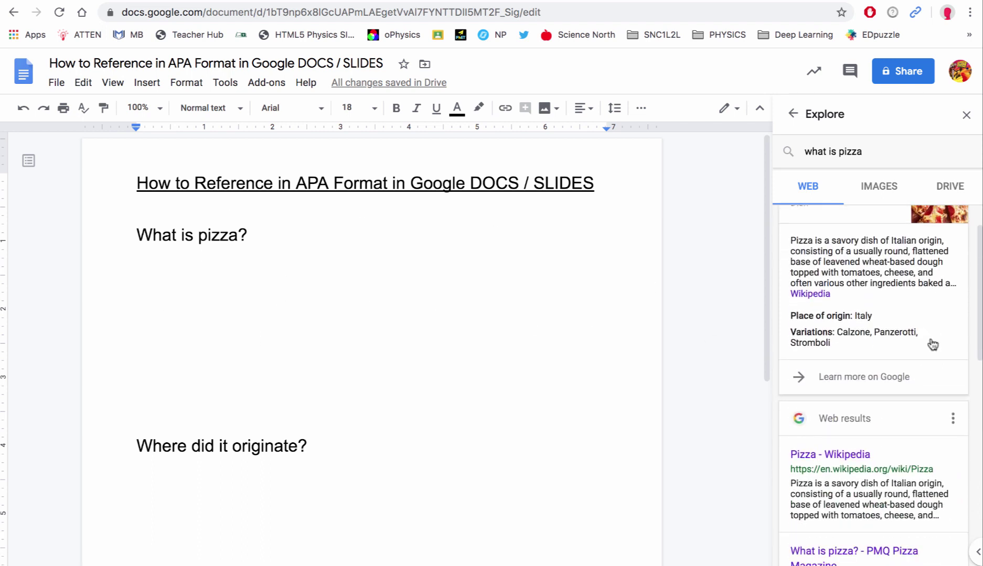
click(953, 418)
click(904, 493)
scroll(905, 493, down, 3)
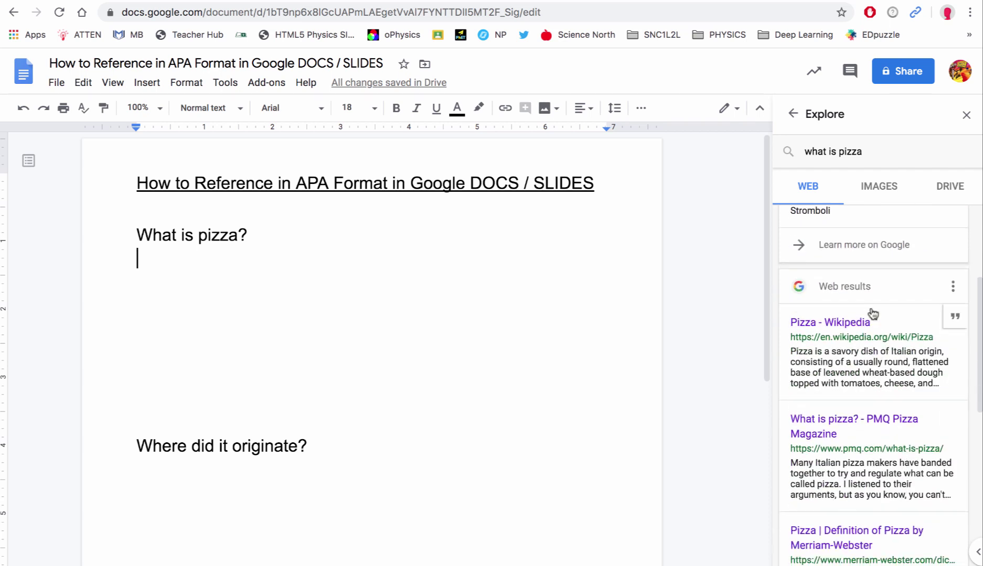
- Cite the Pizza - Wikipedia, PMQ Pizza Magazine and Merriam-Webster results as footnotes
click(955, 320)
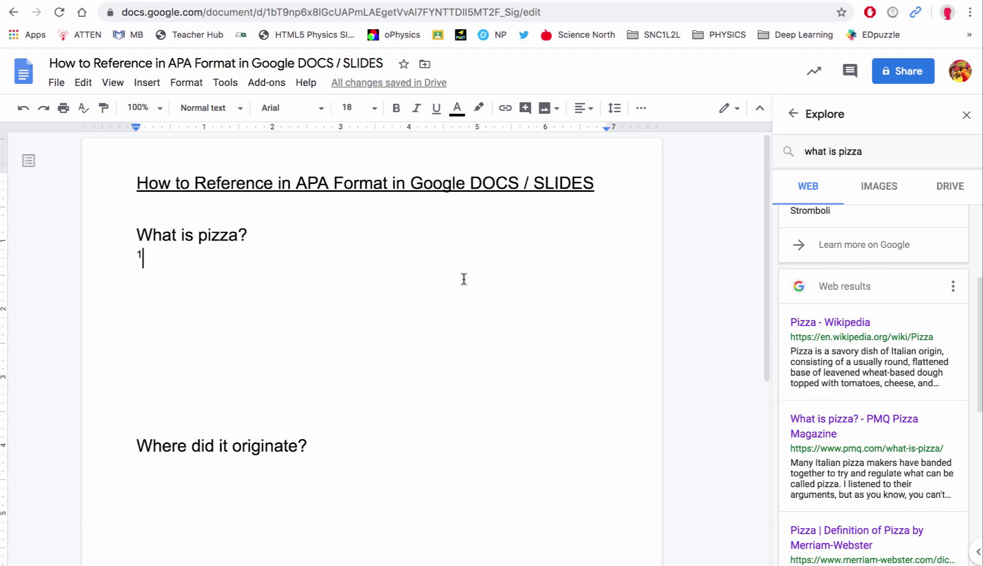
scroll(952, 330, down, 2)
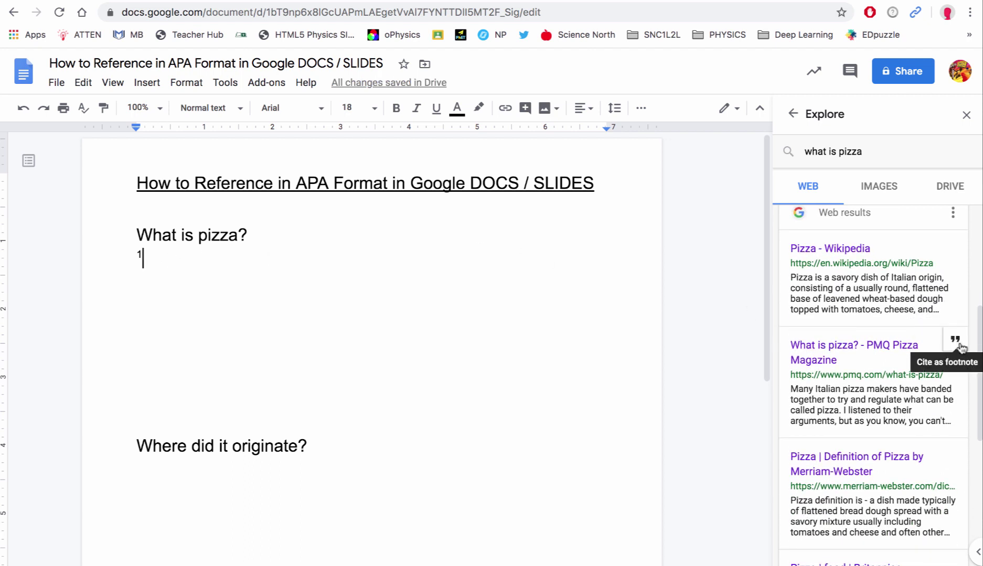
click(960, 347)
scroll(931, 350, down, 3)
click(956, 341)
scroll(564, 315, down, 6)
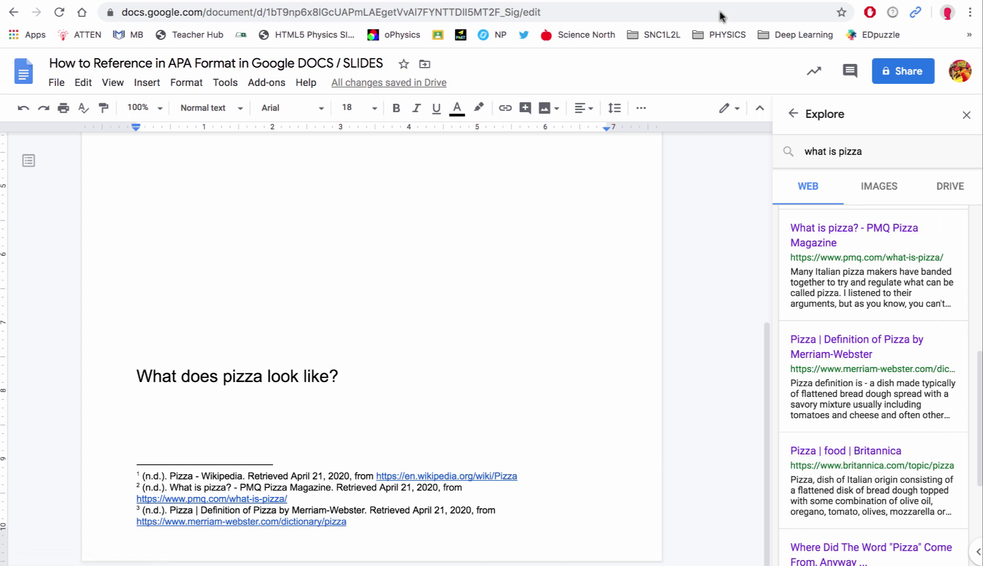
scroll(277, 319, up, 10)
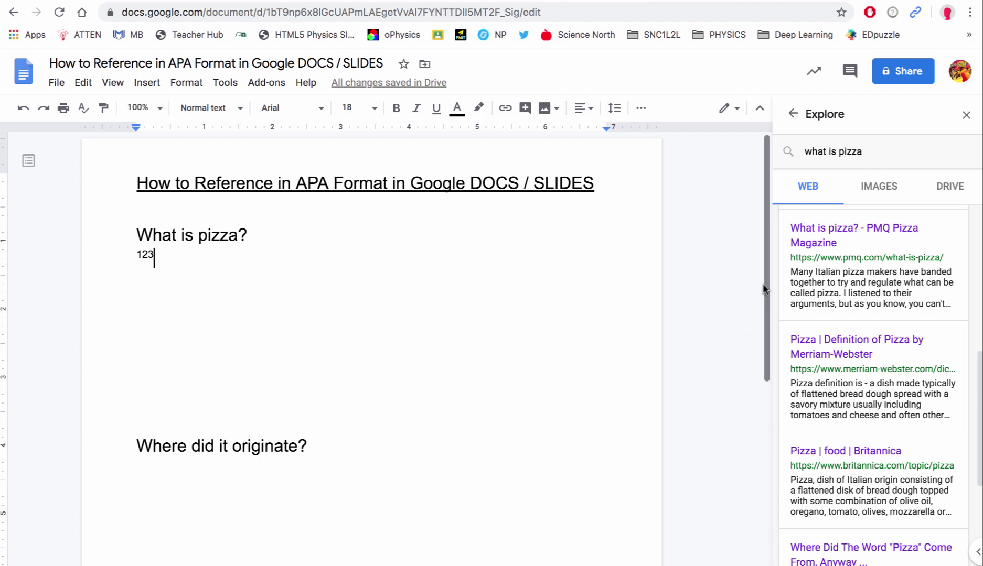
- Place the cursor under 'What does pizza look like?' and show Explore image results for 'pizza'
drag(765, 289, 766, 451)
click(157, 460)
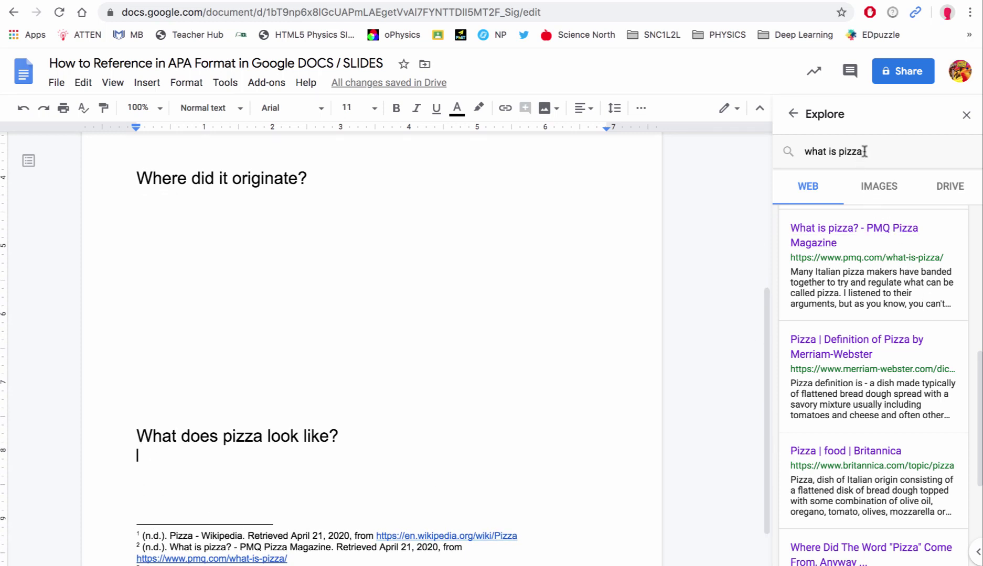
drag(834, 151, 804, 151)
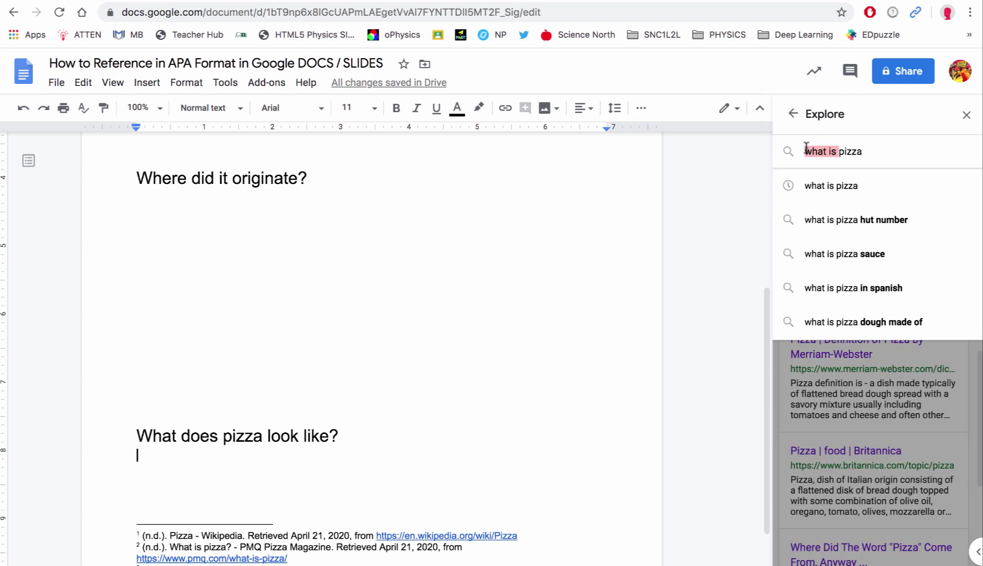
key(BackSpace)
key(Return)
click(885, 188)
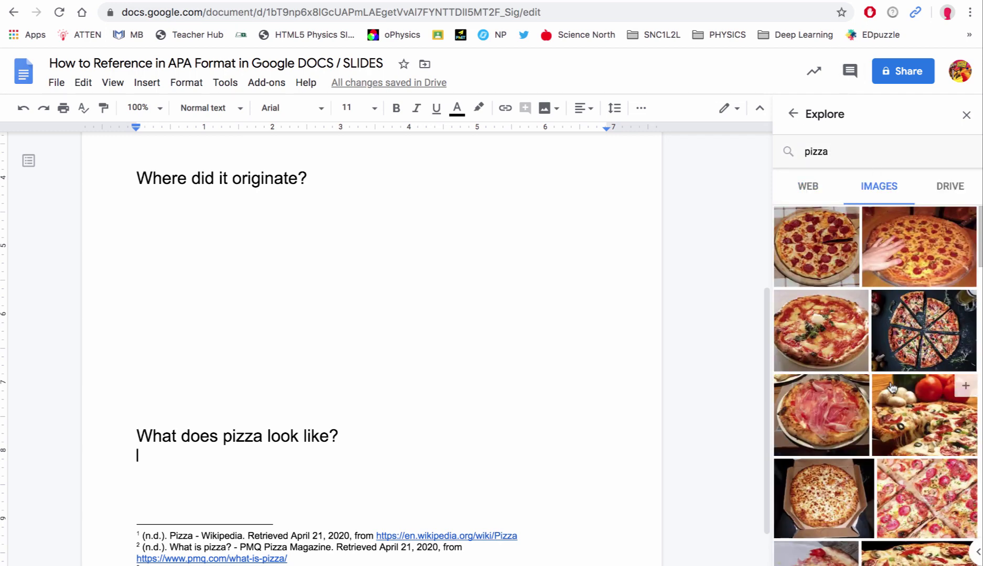
scroll(924, 414, down, 1)
scroll(826, 299, up, 1)
mouse_move(825, 300)
scroll(825, 301, up, 1)
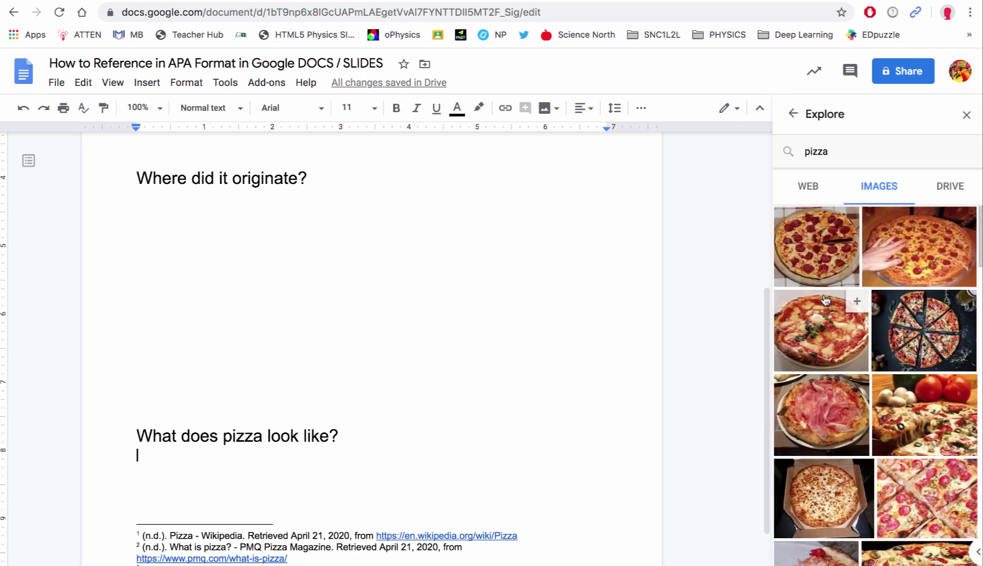
- Insert the pepperoni pizza image into the document and copy its source link URL
click(848, 221)
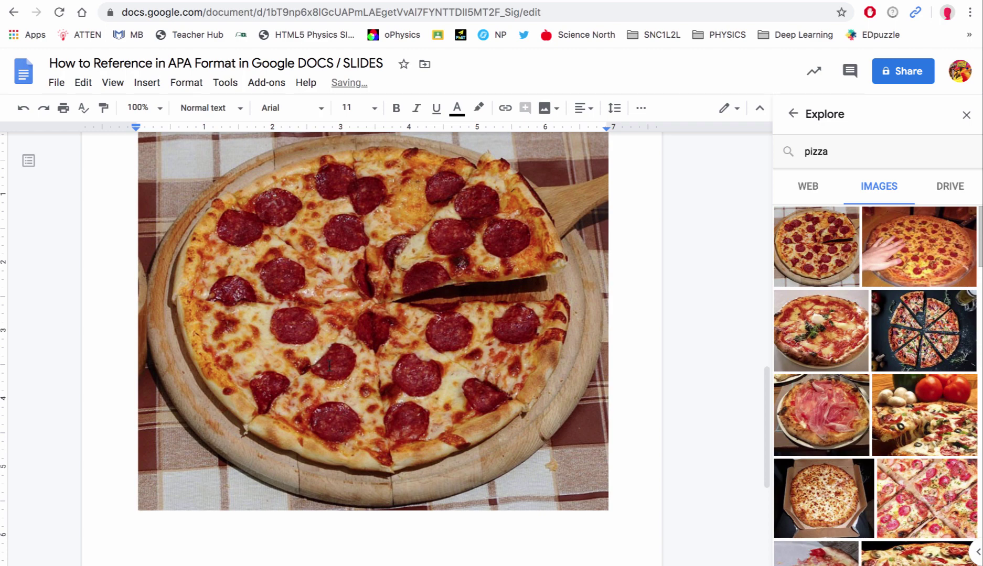
scroll(330, 366, up, 3)
scroll(329, 365, down, 3)
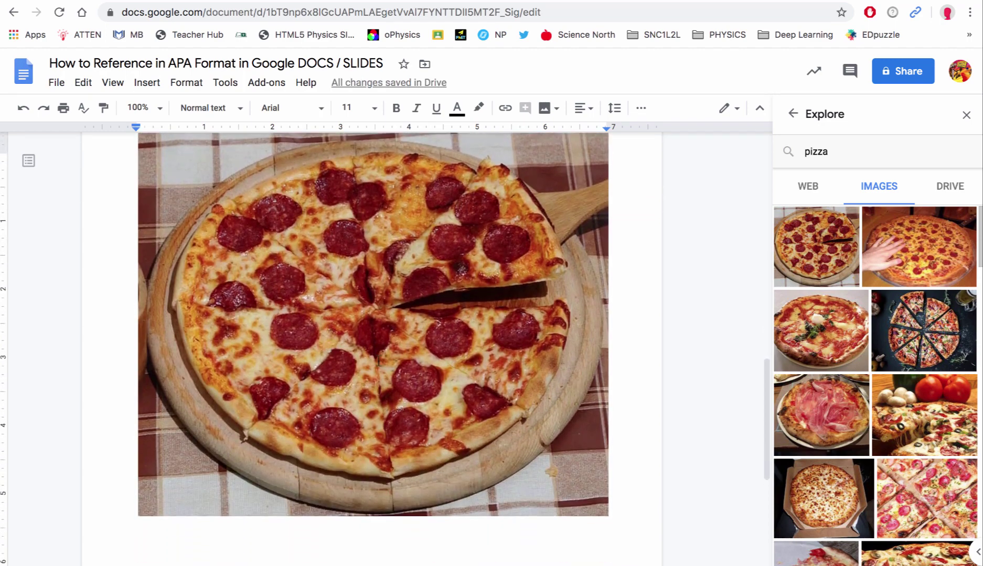
right_click(468, 319)
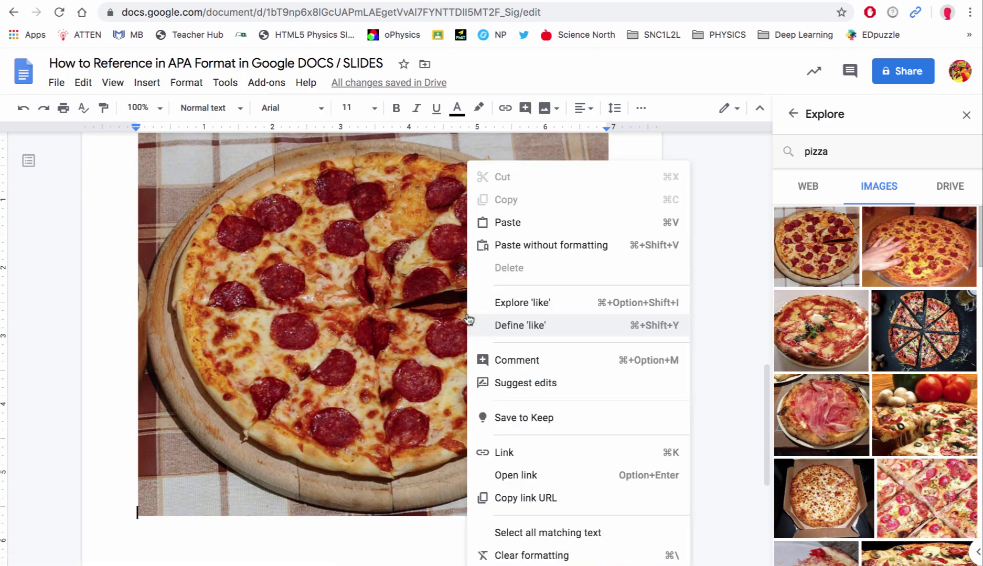
click(526, 498)
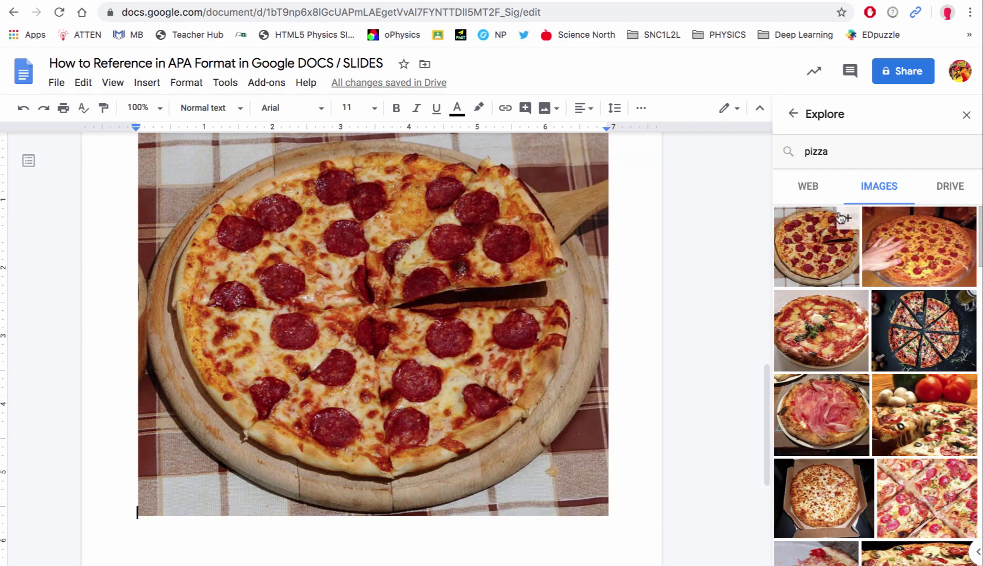
- Search Explore web results for the copied image link and cite the Flickr result as a footnote
click(834, 149)
key(BackSpace)
key(BackSpace)
key(BackSpace)
key(BackSpace)
key(BackSpace)
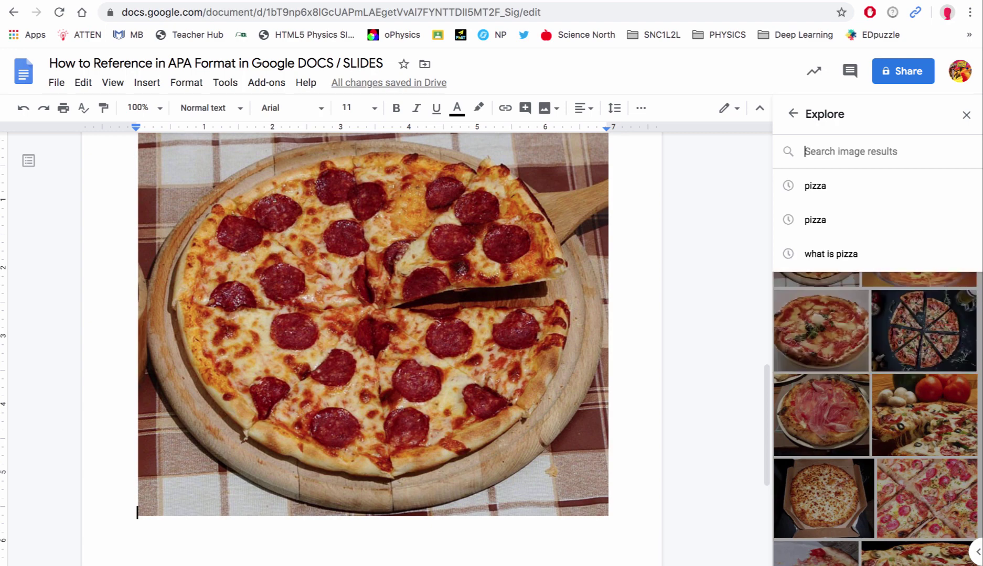
key(ctrl+v)
key(Return)
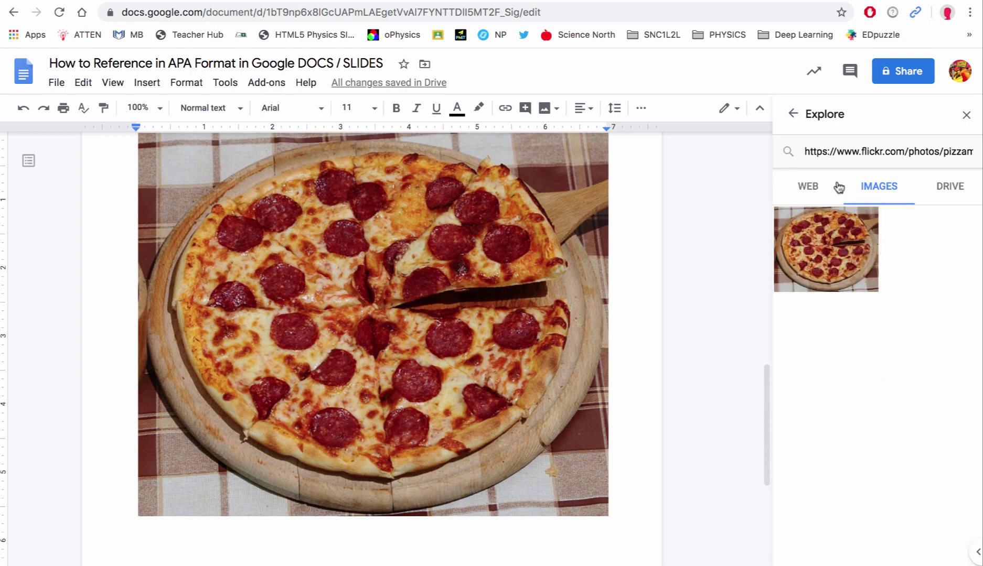
click(813, 187)
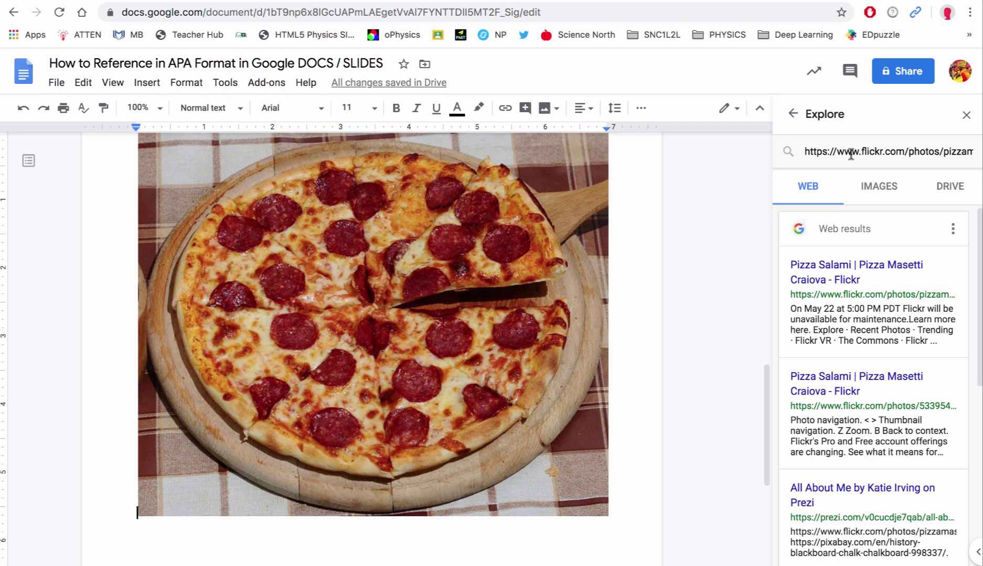
mouse_move(852, 297)
click(955, 263)
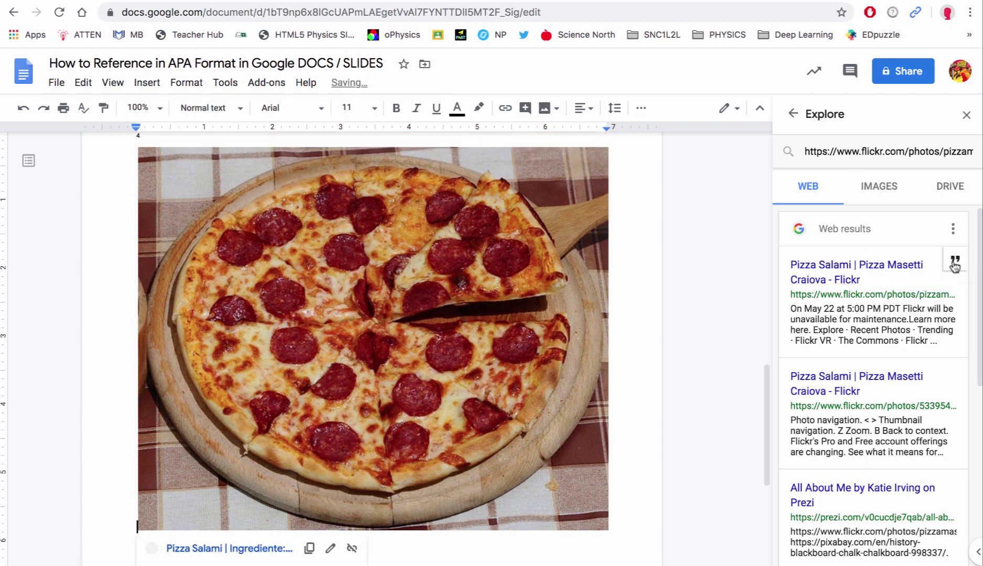
scroll(701, 336, down, 5)
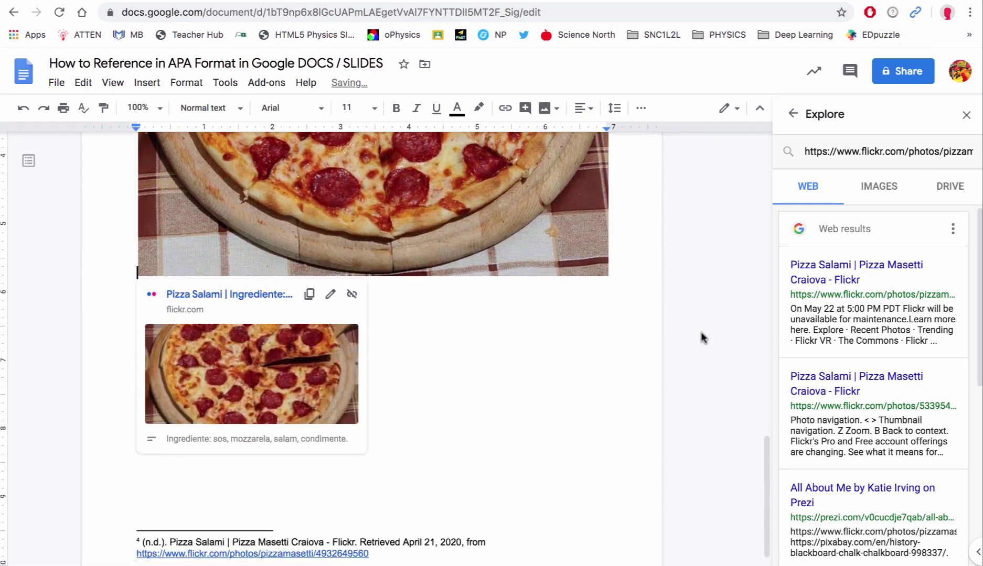
scroll(702, 337, down, 1)
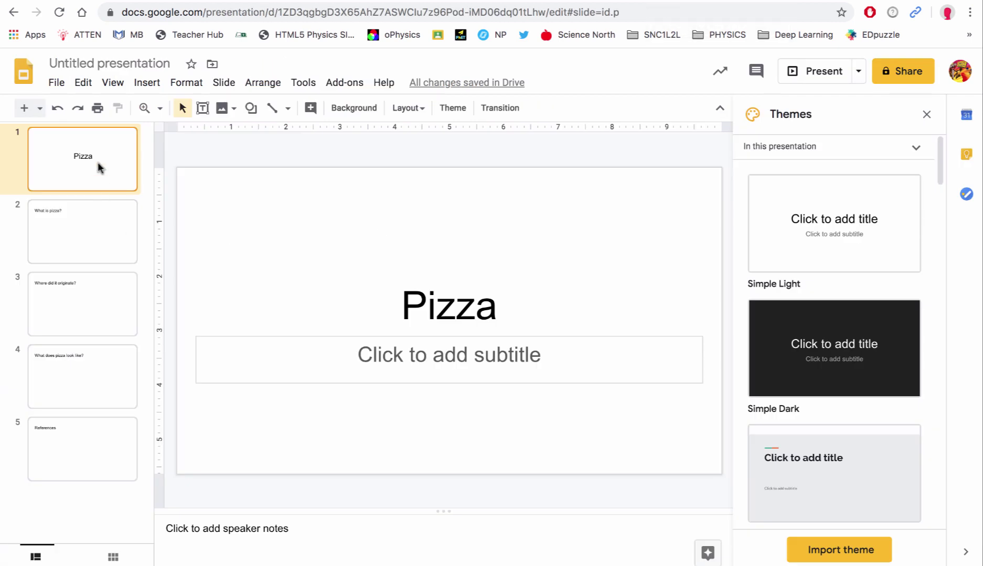
- Look through slides 2–4 of the presentation and finish on slide 5, References
click(97, 226)
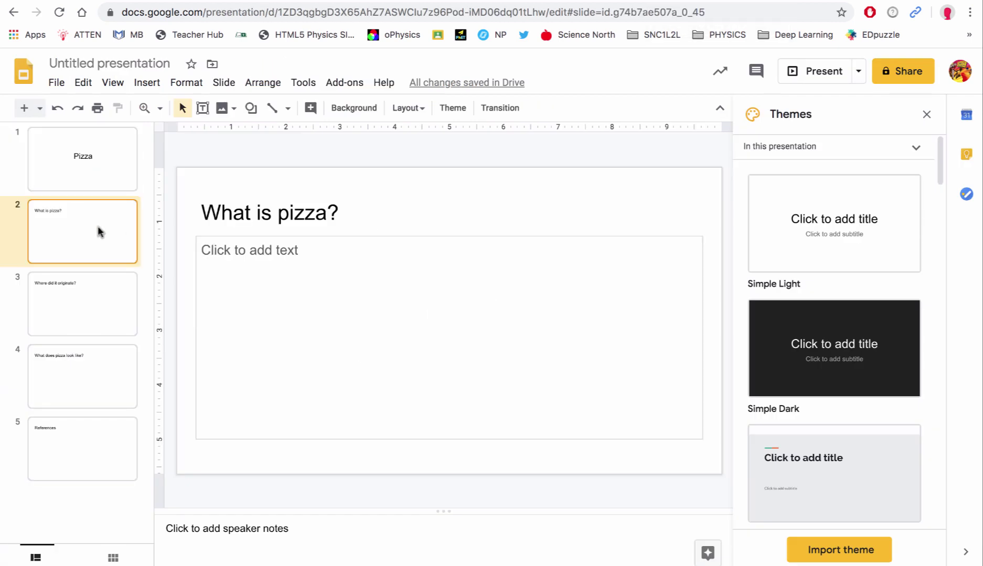
click(90, 305)
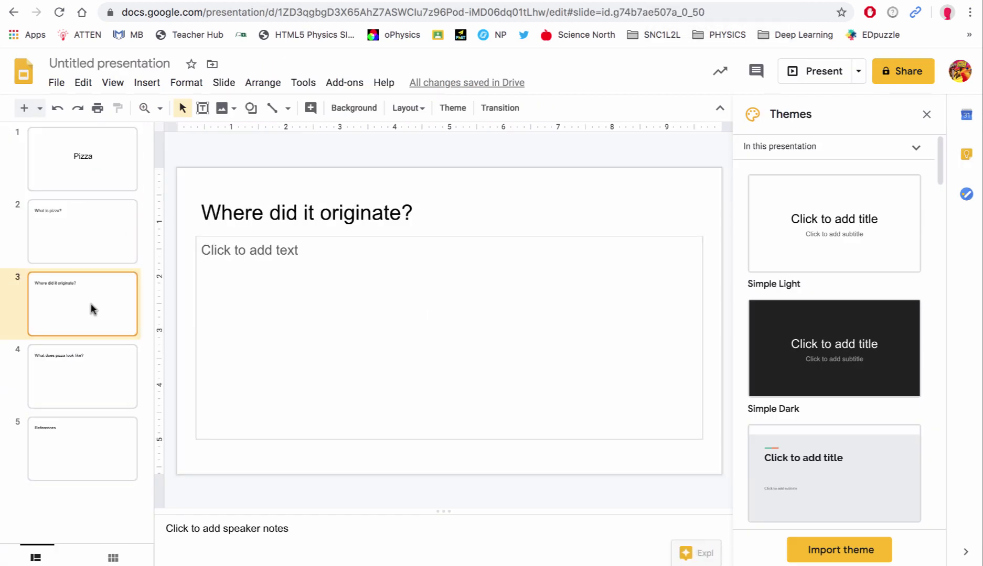
click(85, 380)
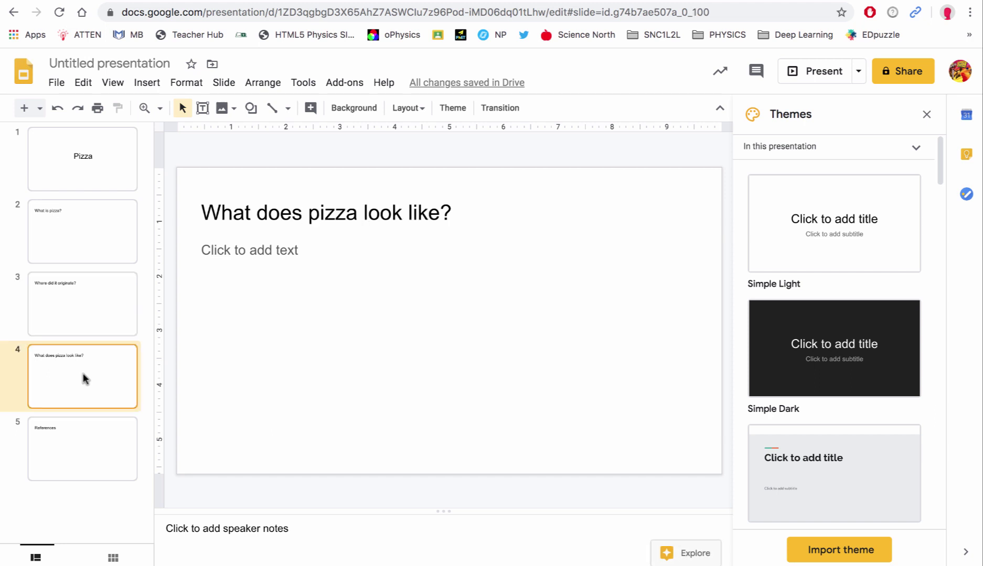
click(79, 238)
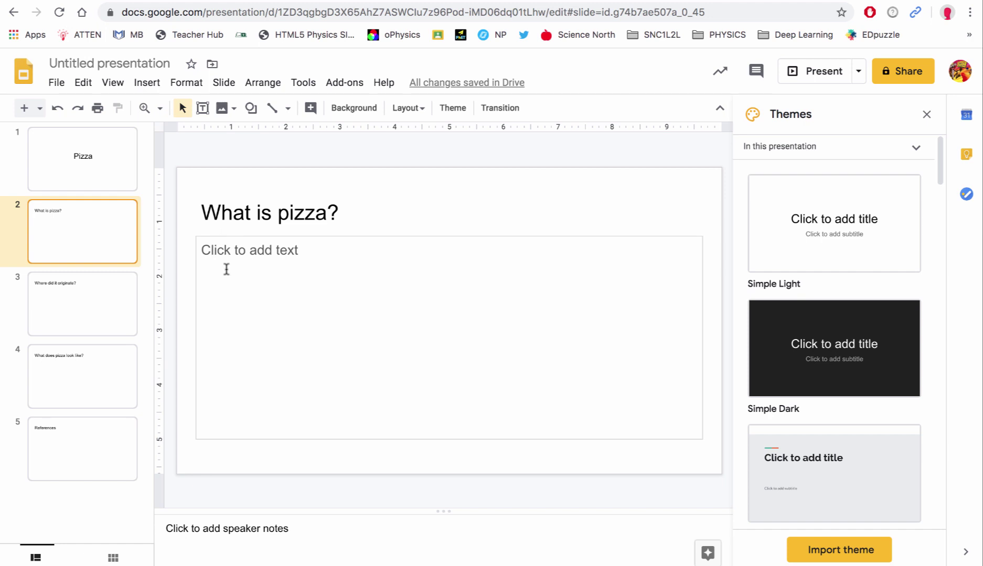
click(109, 445)
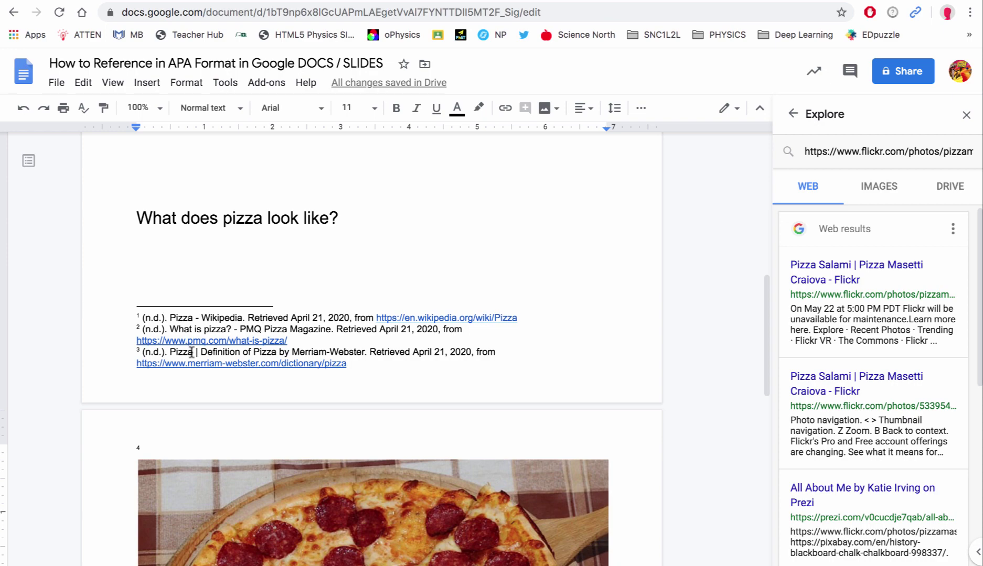
- Scroll through the four footnote citations, then return to the Google Slides presentation
scroll(194, 346, down, 10)
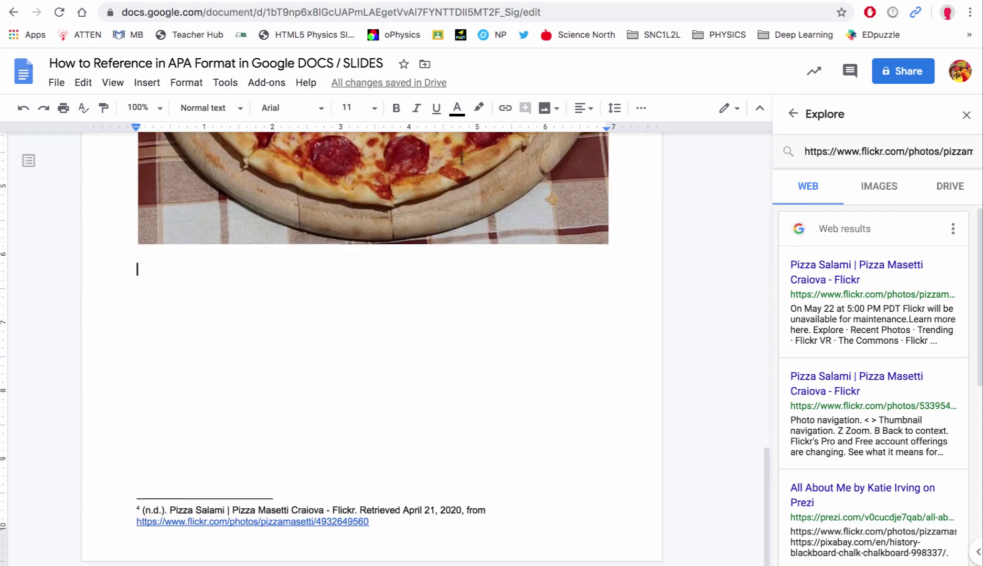
click(850, 1)
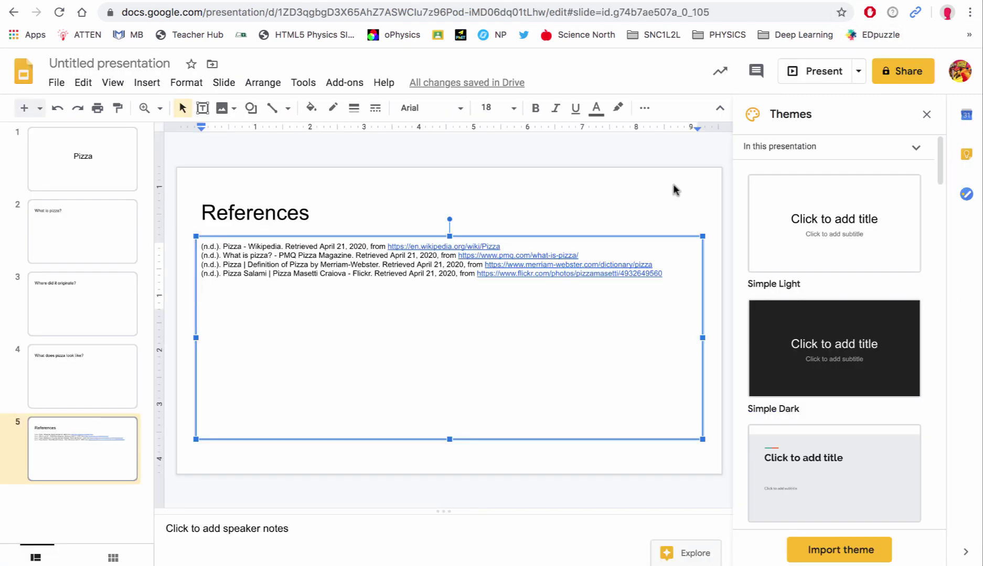